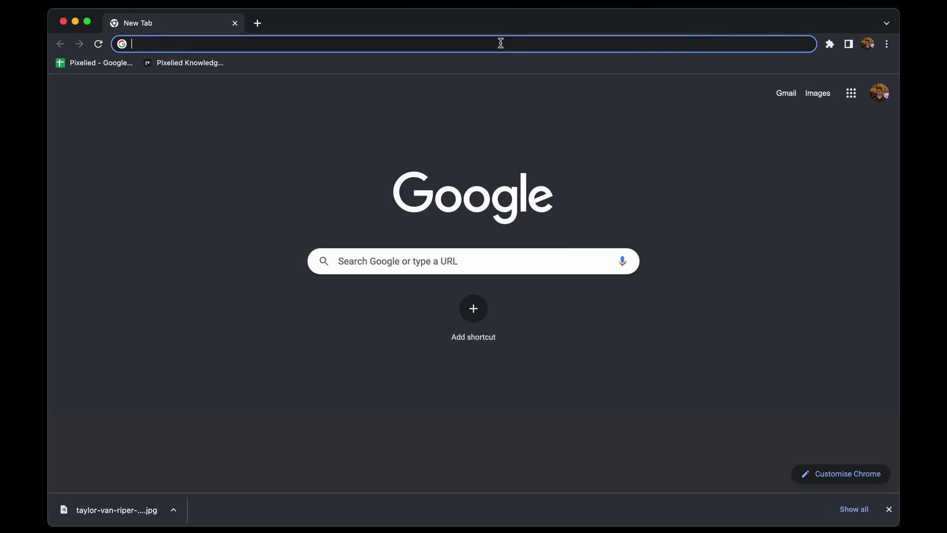
{"action": "type", "text": "p"}
{"action": "type", "text": "ixelied.com"}
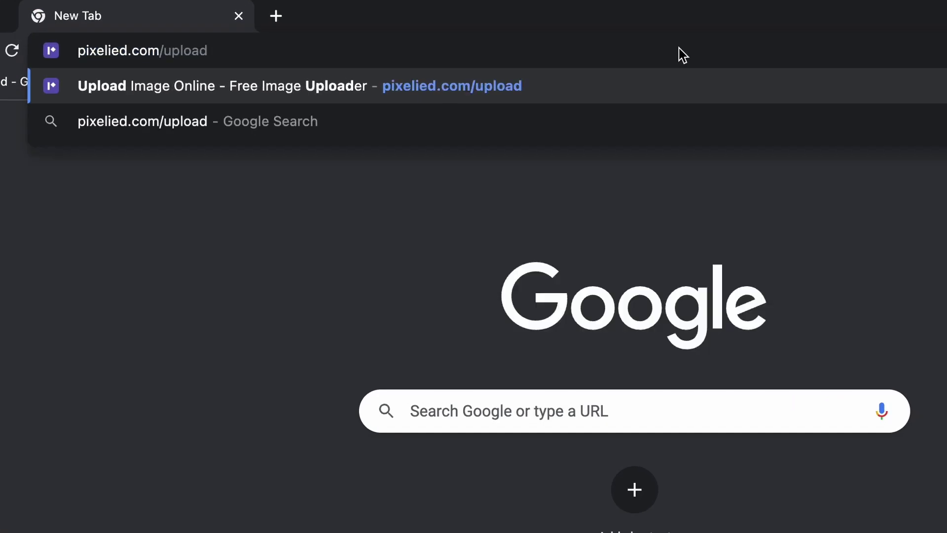
- Upload the downloaded sky-and-clouds JPG on pixelied.com/upload as a 1440×2160 design
{"action": "key", "text": "Return"}
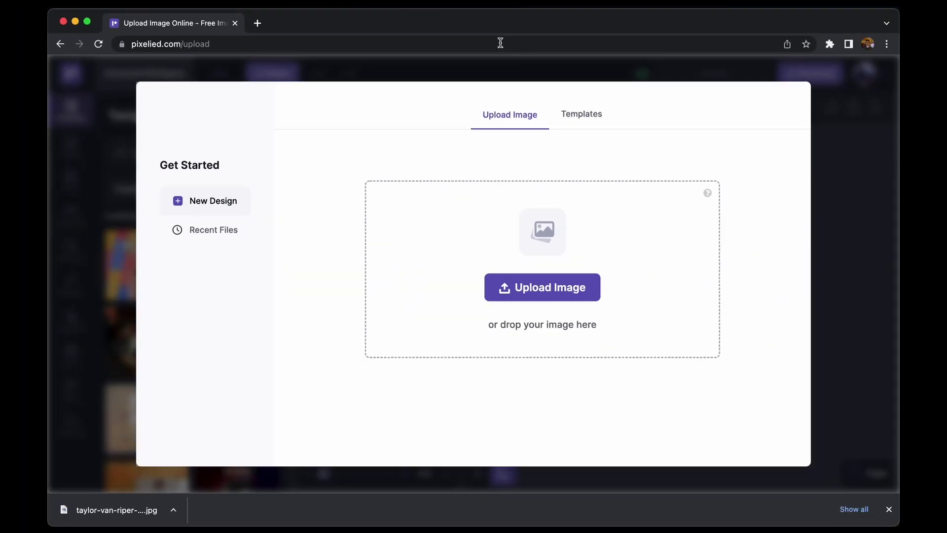
{"action": "left_click", "coordinate": [551, 288]}
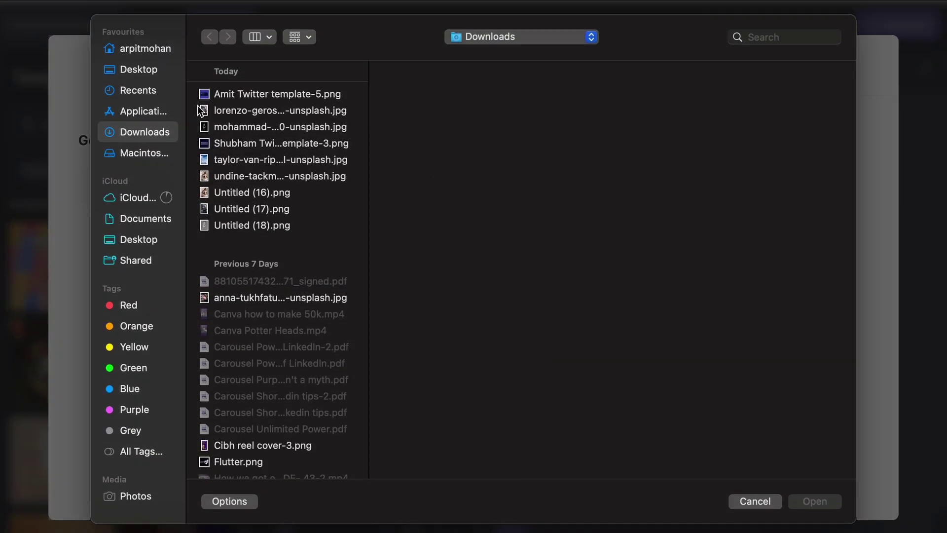
{"action": "left_click", "coordinate": [754, 501]}
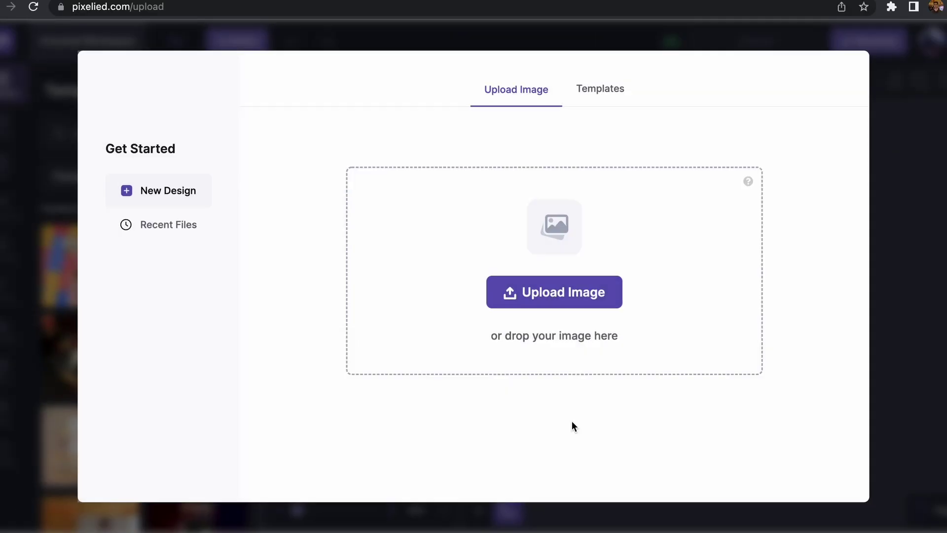
{"action": "left_click_drag", "start_coordinate": [111, 509], "coordinate": [521, 274]}
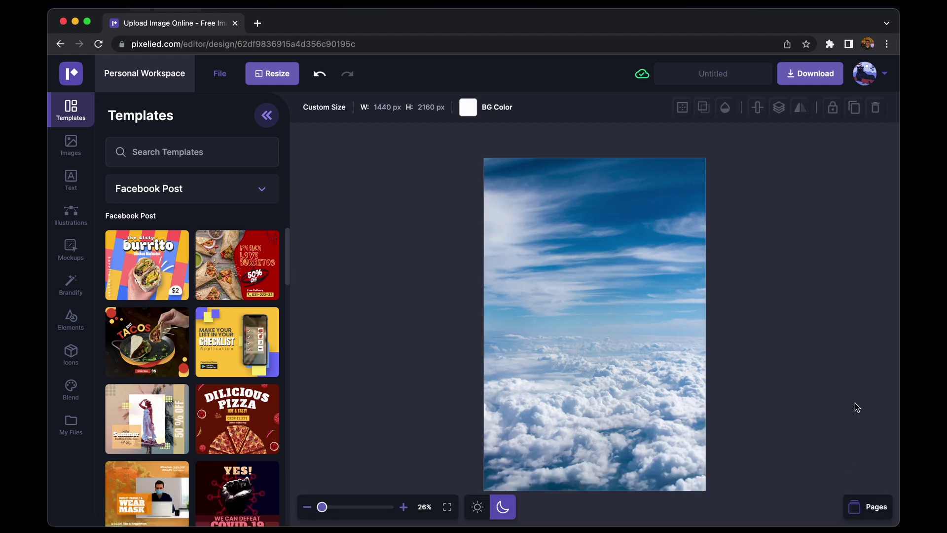
- Lower the cloud photo's brightness to -0.32 in Image Effects & Filters
{"action": "left_click", "coordinate": [690, 369]}
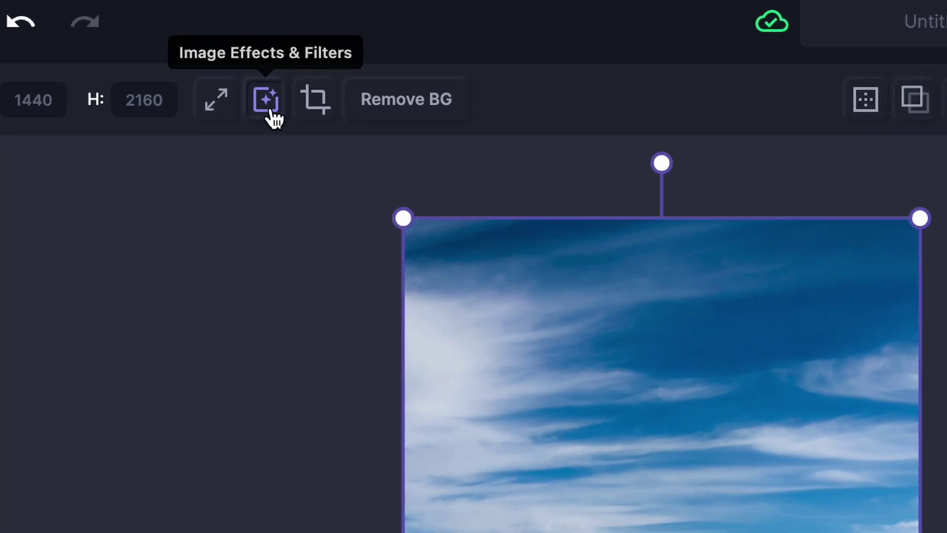
{"action": "left_click", "coordinate": [266, 101]}
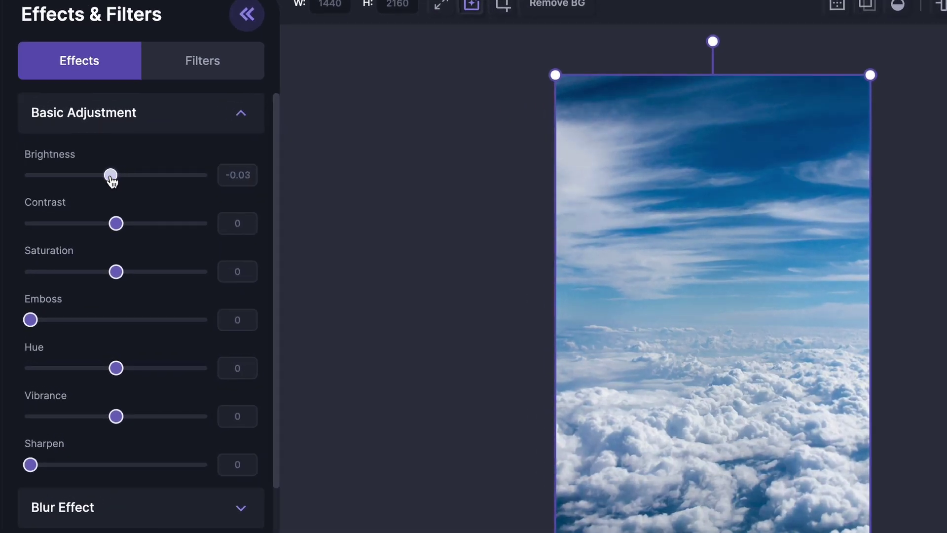
{"action": "mouse_move", "coordinate": [110, 179]}
{"action": "left_mouse_down"}
{"action": "mouse_move", "coordinate": [31, 177]}
{"action": "mouse_move", "coordinate": [78, 181]}
{"action": "mouse_move", "coordinate": [62, 181]}
{"action": "left_mouse_up"}
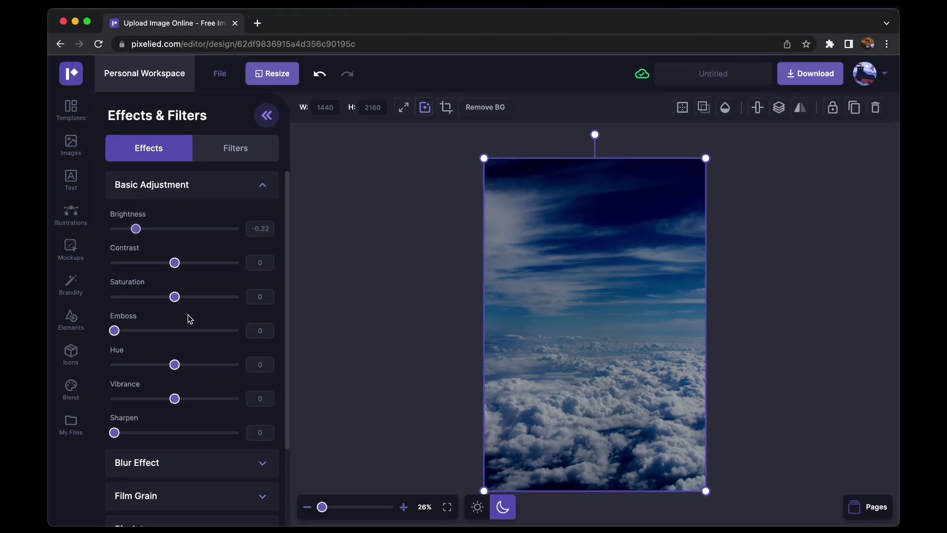
{"action": "scroll", "coordinate": [188, 322], "scroll_direction": "down", "scroll_amount": 2}
{"action": "scroll", "coordinate": [188, 323], "scroll_direction": "down", "scroll_amount": 2}
{"action": "scroll", "coordinate": [188, 323], "scroll_direction": "up", "scroll_amount": 3}
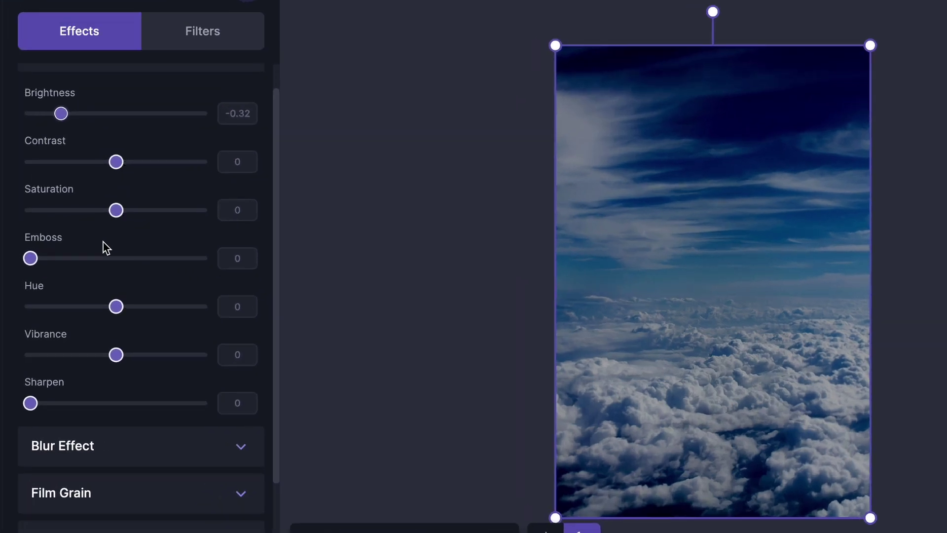
{"action": "scroll", "coordinate": [116, 344], "scroll_direction": "down", "scroll_amount": 2}
{"action": "scroll", "coordinate": [116, 343], "scroll_direction": "down", "scroll_amount": 1}
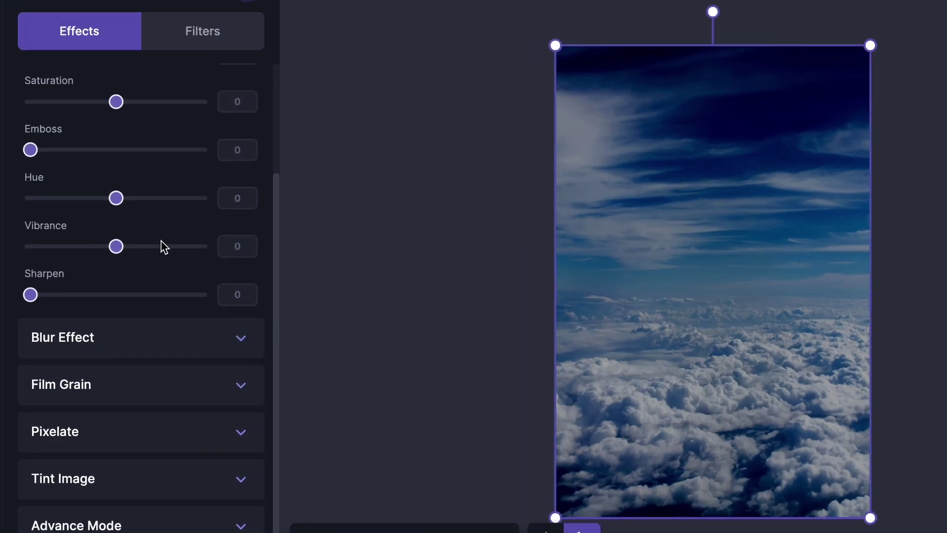
{"action": "scroll", "coordinate": [183, 257], "scroll_direction": "up", "scroll_amount": 1}
{"action": "scroll", "coordinate": [183, 257], "scroll_direction": "up", "scroll_amount": 1}
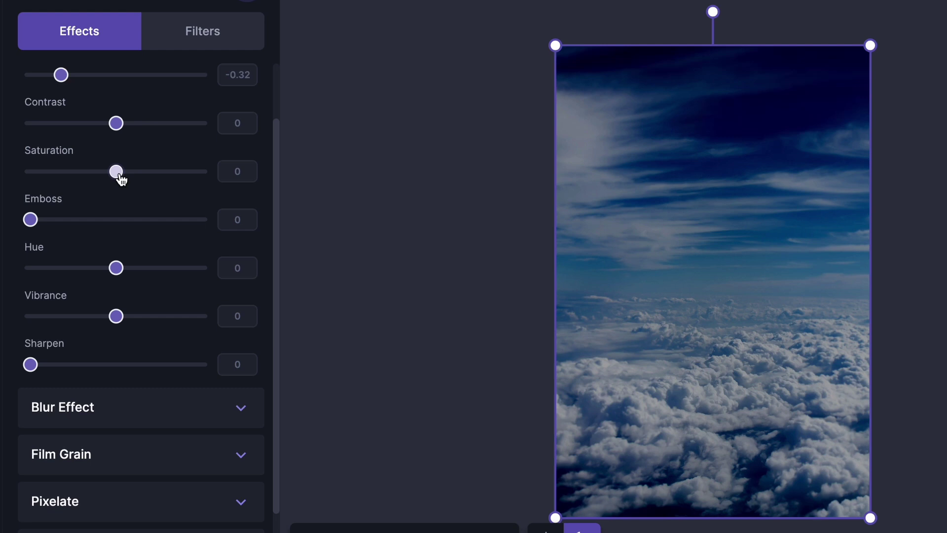
- Raise the photo's saturation slightly to 0.155 in the Effects panel
{"action": "mouse_move", "coordinate": [119, 177]}
{"action": "left_mouse_down"}
{"action": "mouse_move", "coordinate": [170, 180]}
{"action": "mouse_move", "coordinate": [47, 173]}
{"action": "mouse_move", "coordinate": [110, 174]}
{"action": "left_mouse_up"}
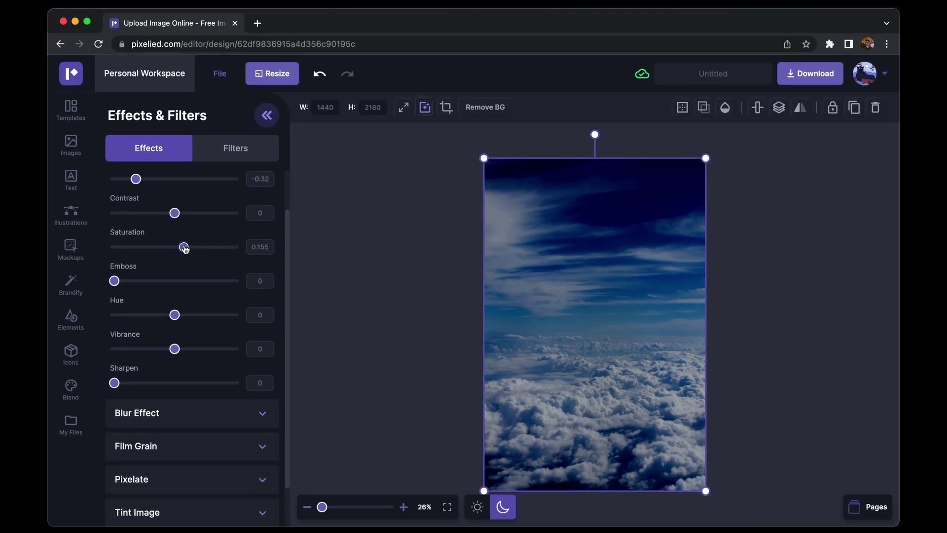
- Add the 'editing day' text style, centred horizontally and moved up into the sky
{"action": "left_click", "coordinate": [68, 182]}
{"action": "scroll", "coordinate": [192, 296], "scroll_direction": "down", "scroll_amount": 3}
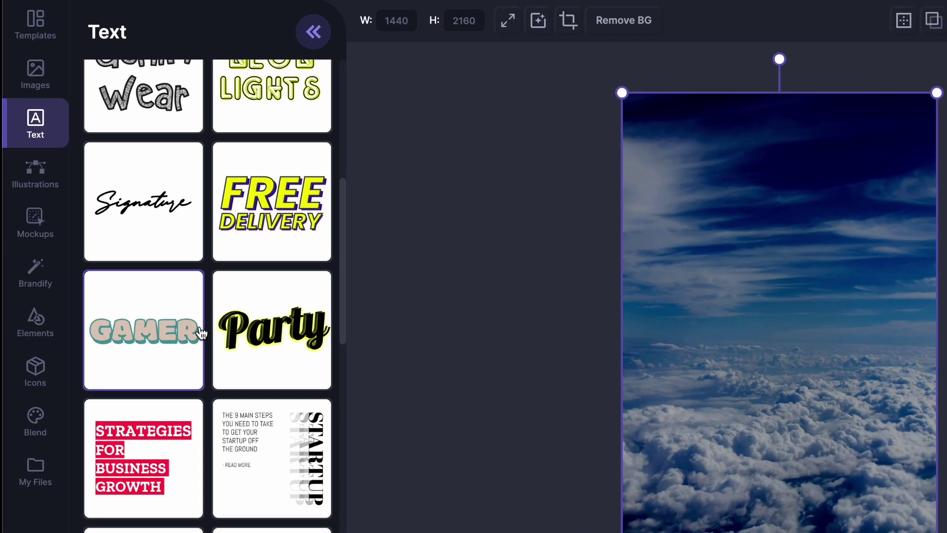
{"action": "scroll", "coordinate": [200, 333], "scroll_direction": "down", "scroll_amount": 2}
{"action": "scroll", "coordinate": [200, 333], "scroll_direction": "down", "scroll_amount": 2}
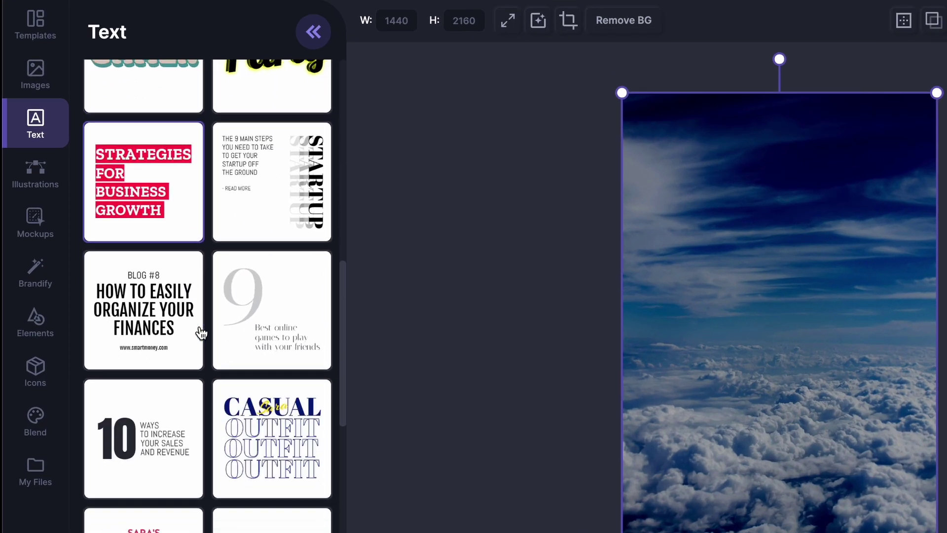
{"action": "scroll", "coordinate": [201, 333], "scroll_direction": "down", "scroll_amount": 3}
{"action": "scroll", "coordinate": [187, 328], "scroll_direction": "down", "scroll_amount": 2}
{"action": "scroll", "coordinate": [188, 328], "scroll_direction": "down", "scroll_amount": 2}
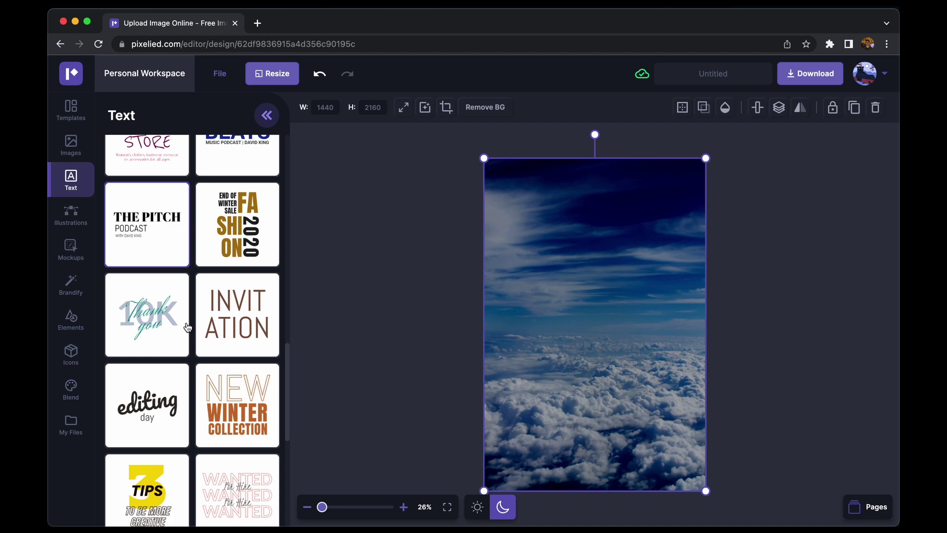
{"action": "left_click", "coordinate": [152, 401]}
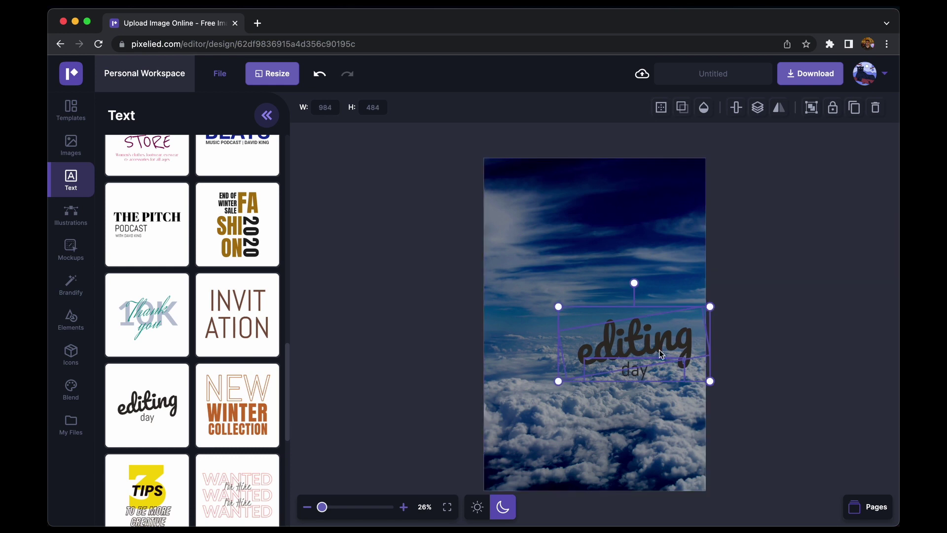
{"action": "left_click_drag", "start_coordinate": [660, 355], "coordinate": [619, 345]}
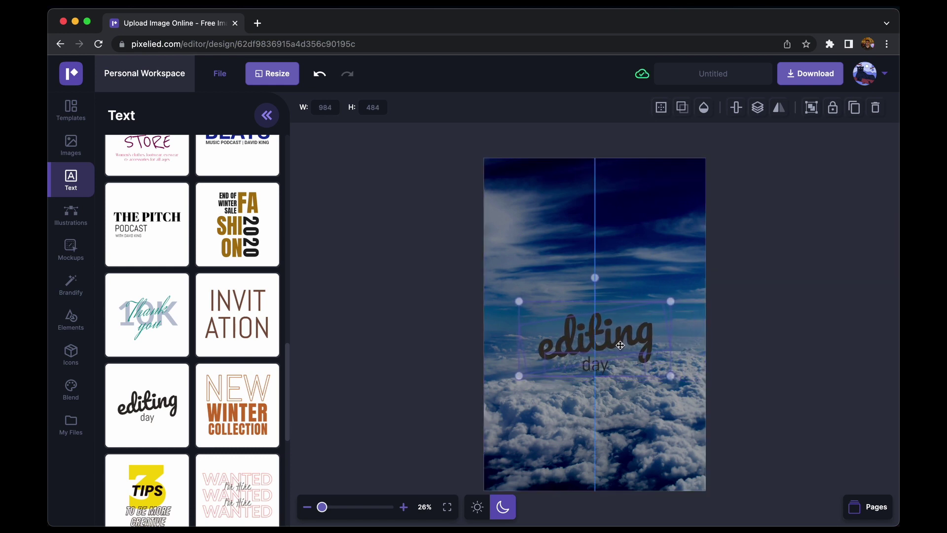
{"action": "left_click_drag", "start_coordinate": [620, 346], "coordinate": [621, 243]}
{"action": "left_click", "coordinate": [757, 276]}
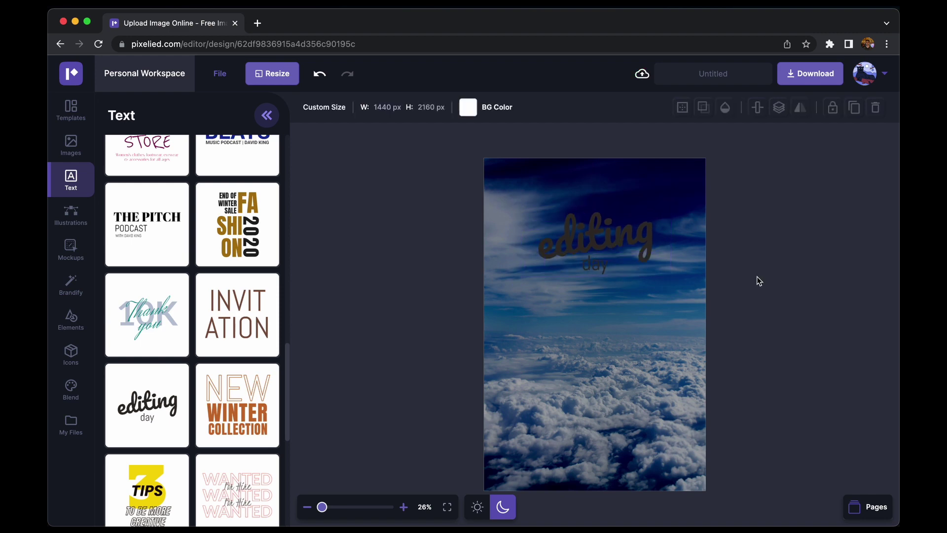
- Delete the small 'day' line and begin retyping the word 'editing'
{"action": "left_click", "coordinate": [597, 268]}
{"action": "key", "text": "Delete"}
{"action": "left_click", "coordinate": [604, 255]}
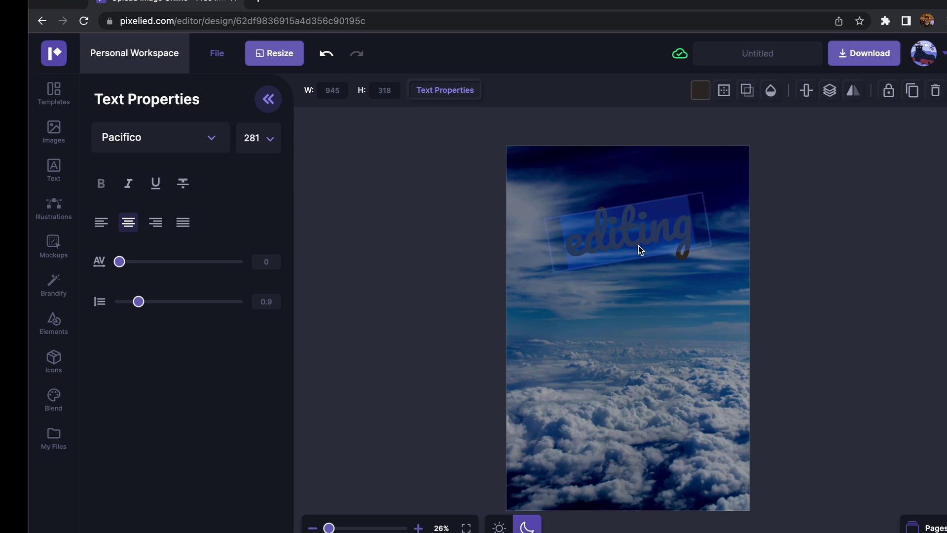
{"action": "type", "text": "c"}
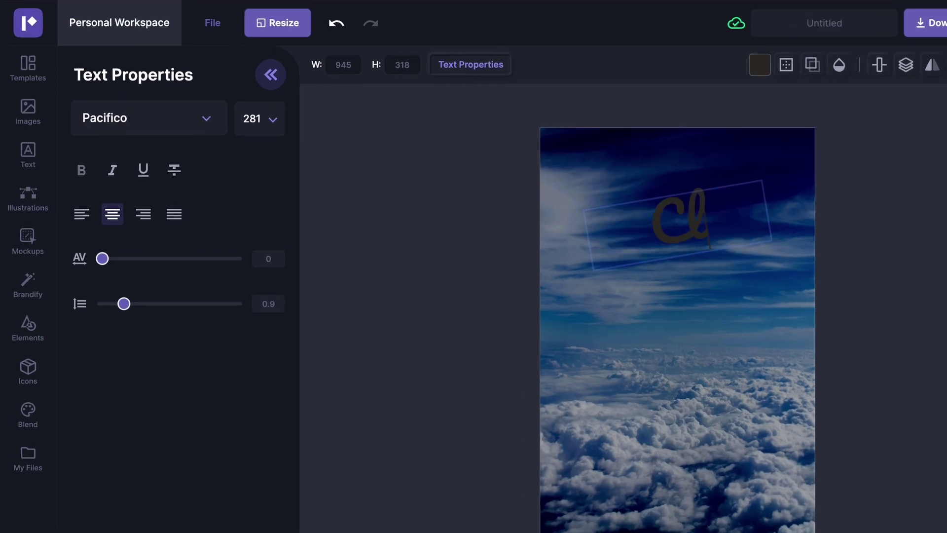
{"action": "type", "text": "ouds"}
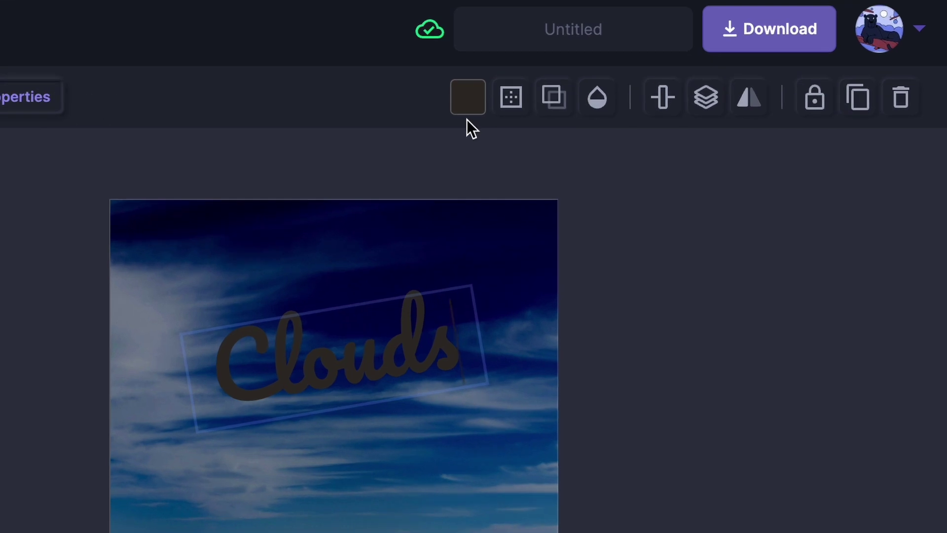
- Make the 'Clouds' text the blue MyBrand colour
{"action": "left_click", "coordinate": [661, 110]}
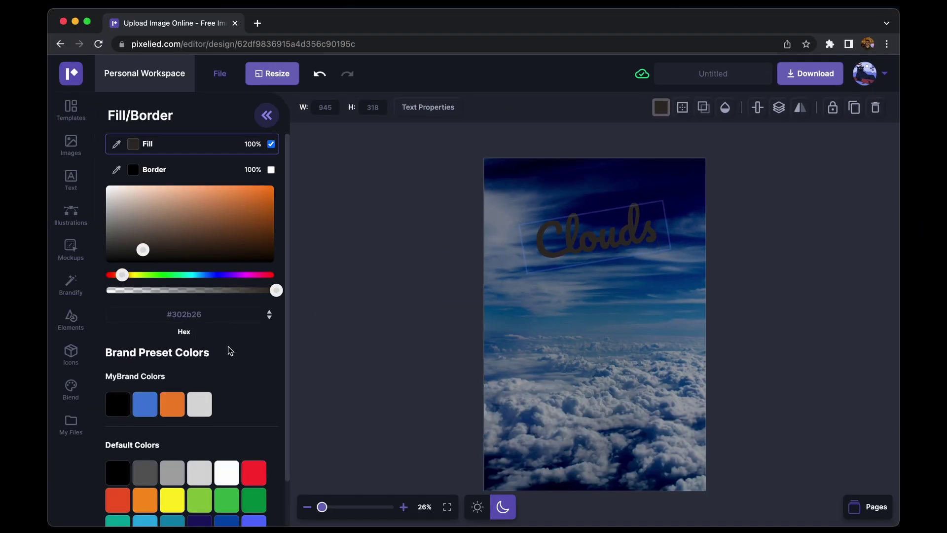
{"action": "scroll", "coordinate": [228, 350], "scroll_direction": "down", "scroll_amount": 2}
{"action": "left_click", "coordinate": [147, 352]}
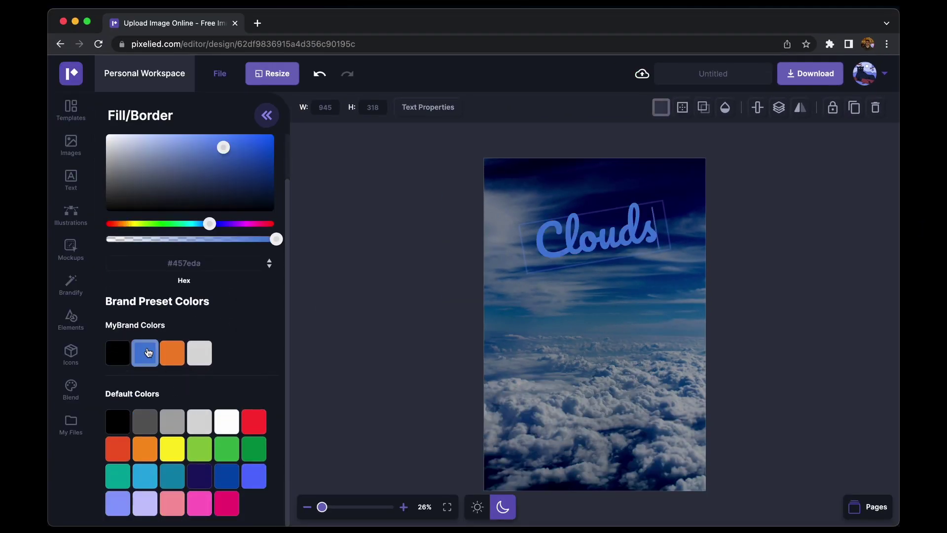
{"action": "left_click", "coordinate": [372, 343]}
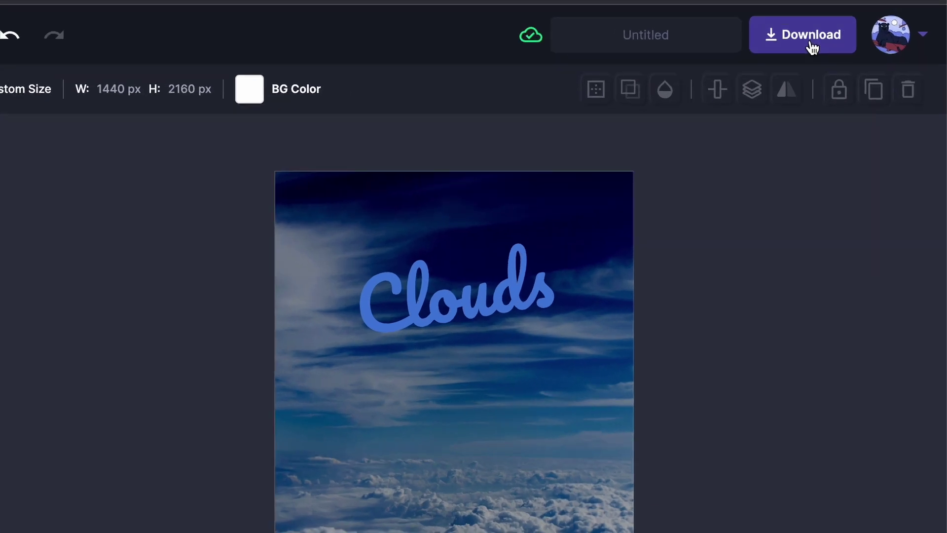
- Download the finished design as a JPG file
{"action": "left_click", "coordinate": [814, 77]}
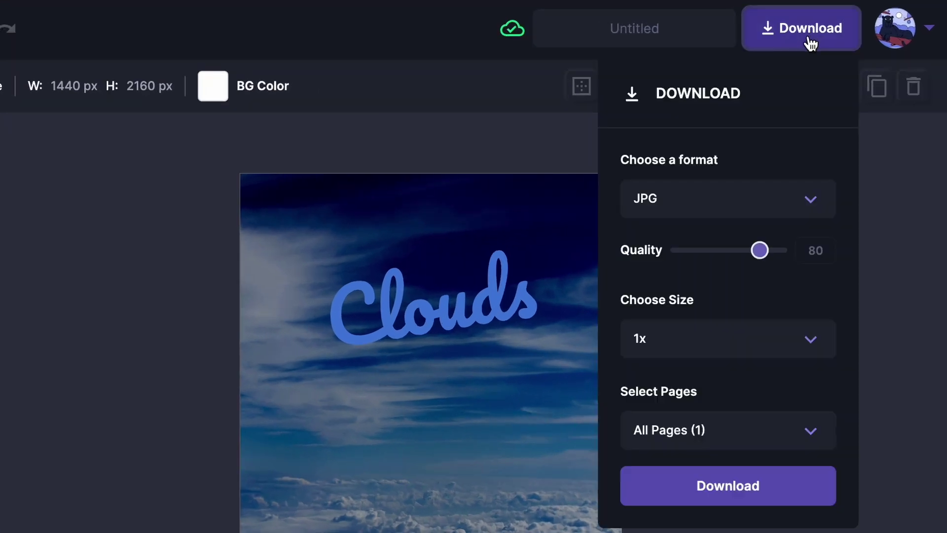
{"action": "left_click", "coordinate": [732, 211]}
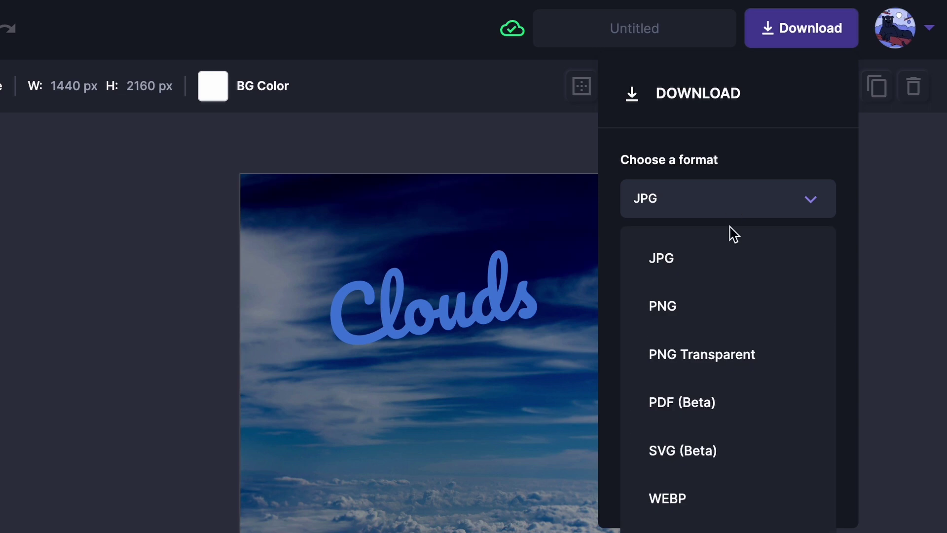
{"action": "left_click", "coordinate": [733, 277]}
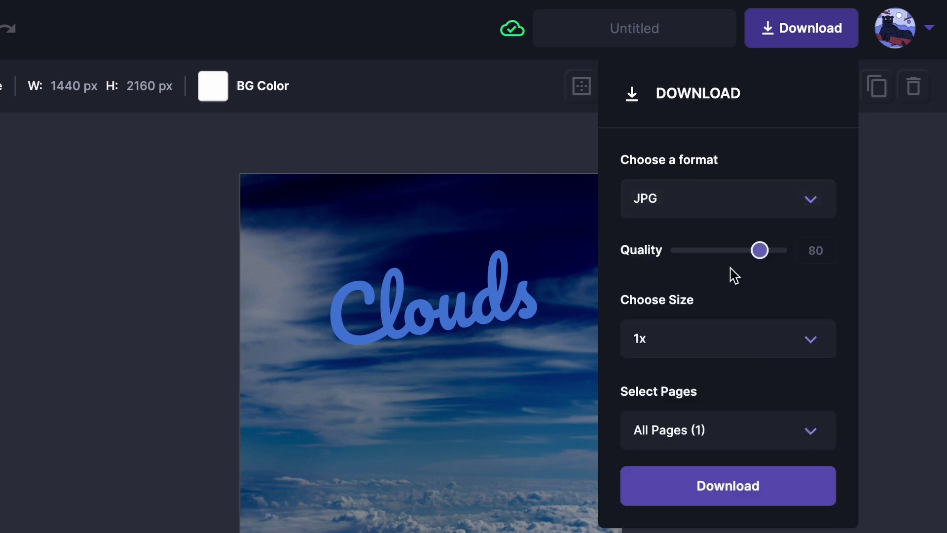
{"action": "left_click", "coordinate": [728, 485]}
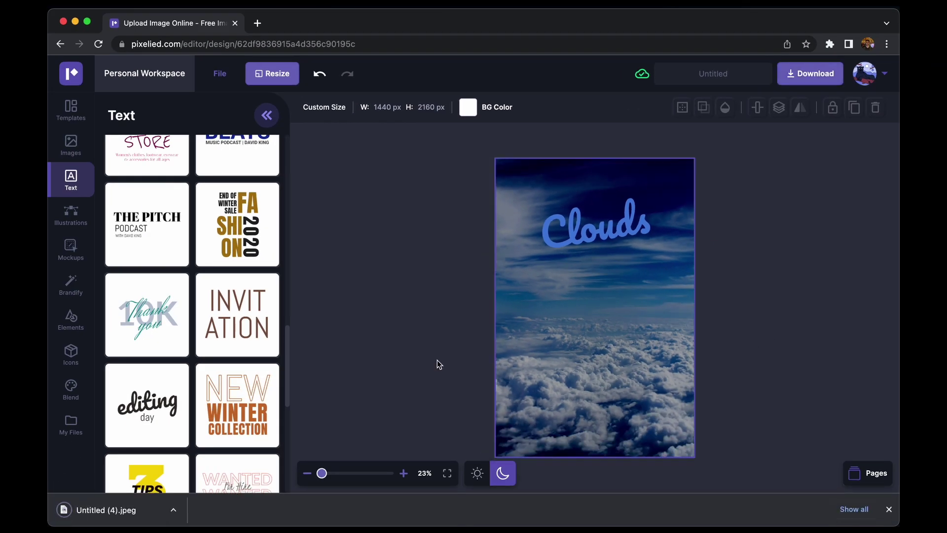
- Open Untitled (4).jpeg from Chrome's download bar in Preview
{"action": "left_click", "coordinate": [126, 510]}
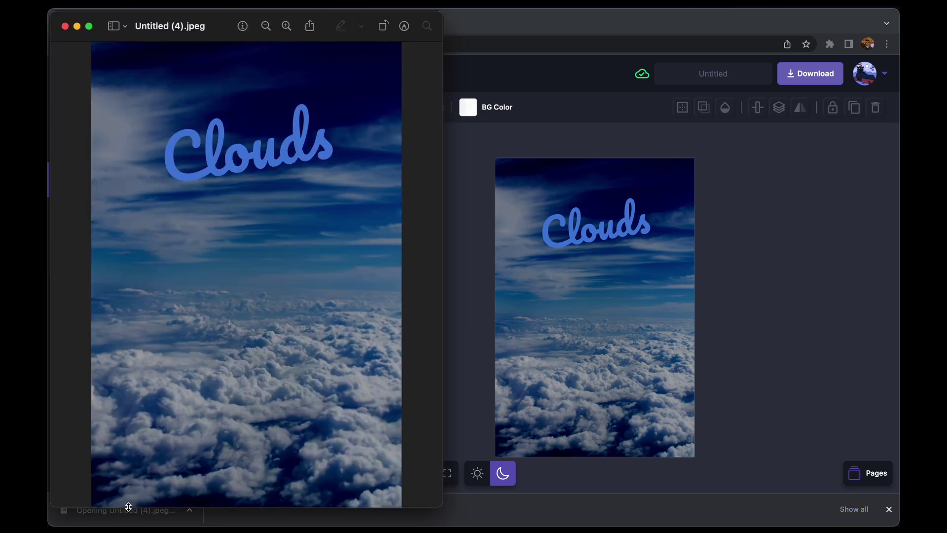